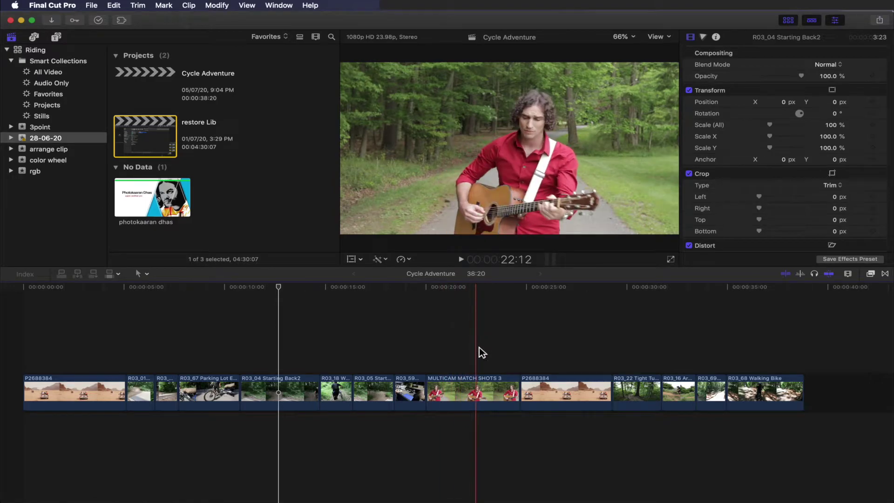
Drag the end edit point of MULTICAM MATCH SHOTS 3 left to shorten it; project runs 37:22.
{"action": "left_click", "coordinate": [475, 391]}
{"action": "left_click_drag", "start_coordinate": [519, 391], "coordinate": [500, 392]}
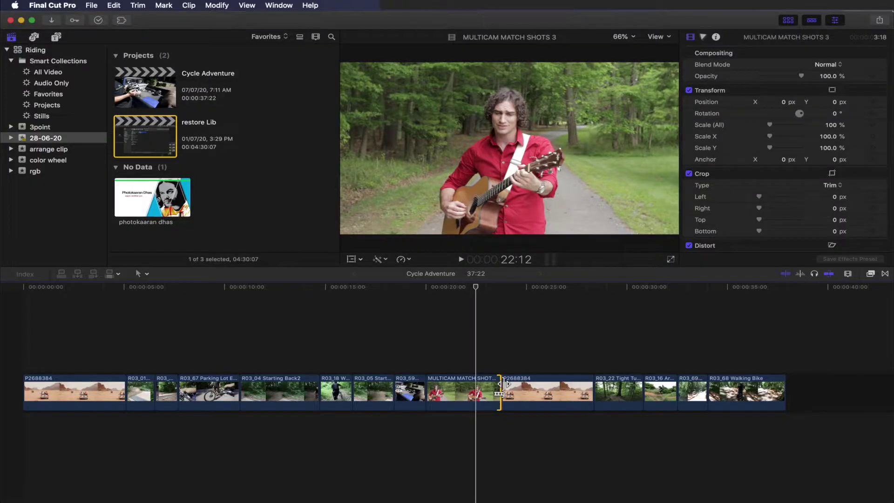
Set the MULTICAM MATCH SHOTS 3 clip's duration to exactly 2:00.
{"action": "left_click", "coordinate": [452, 391]}
{"action": "key", "text": "ctrl+d"}
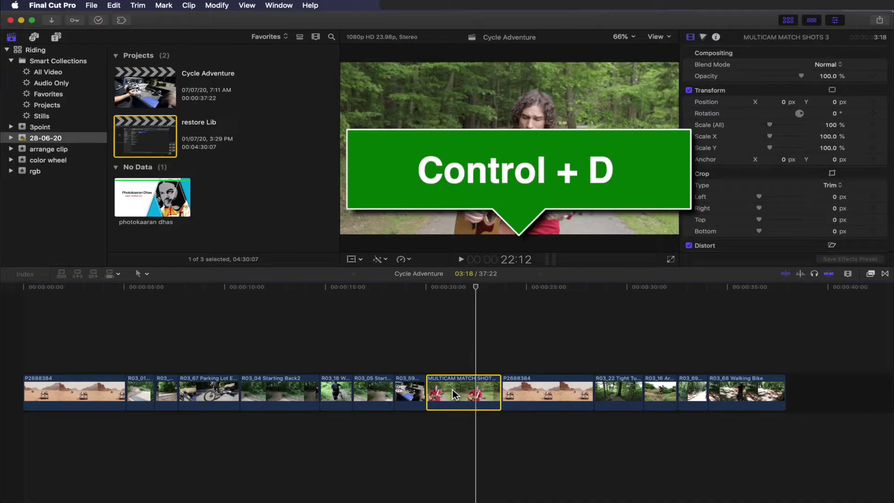
{"action": "key", "text": "ctrl+d"}
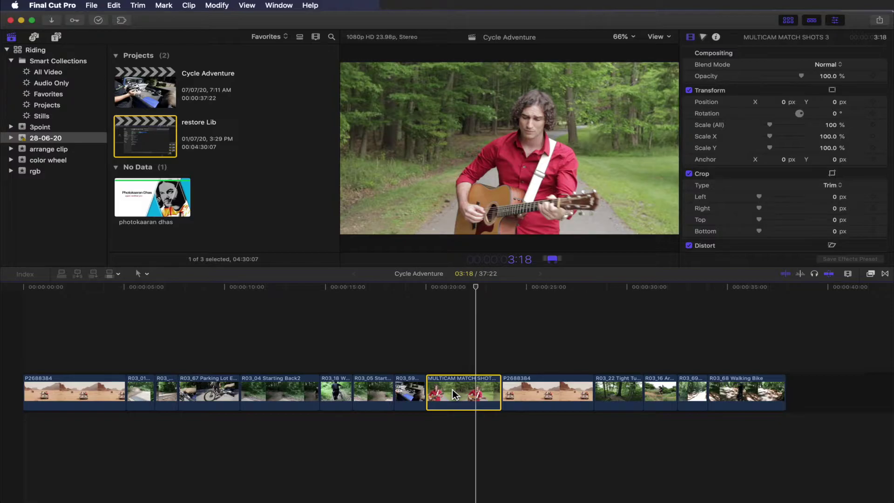
{"action": "type", "text": "200"}
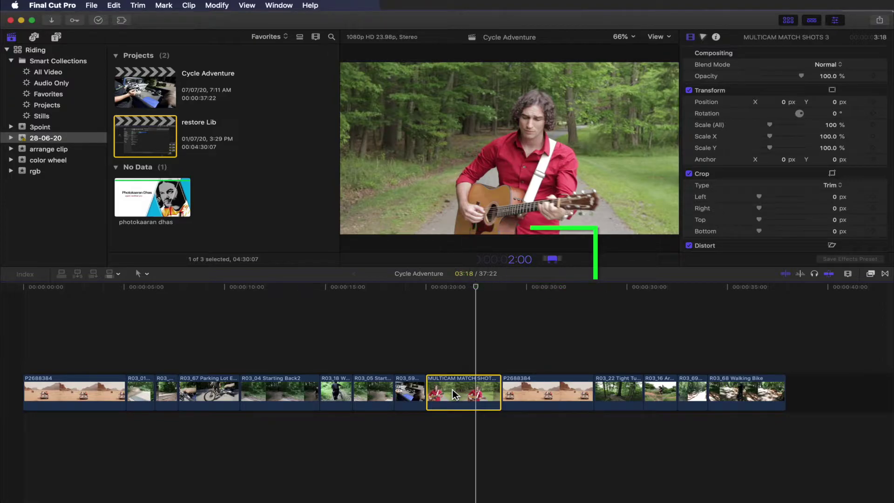
{"action": "key", "text": "Return"}
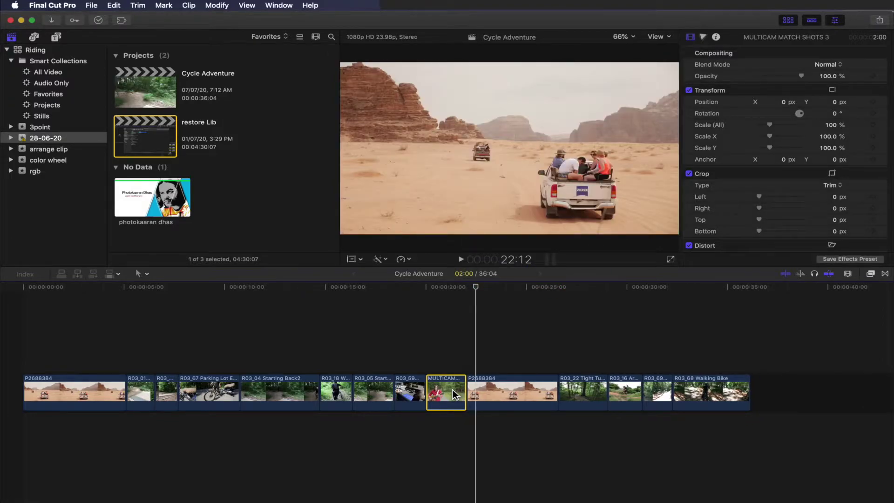
Give the R03_05 Starting Back3 clip an exact duration of 4:00.
{"action": "left_click", "coordinate": [380, 394]}
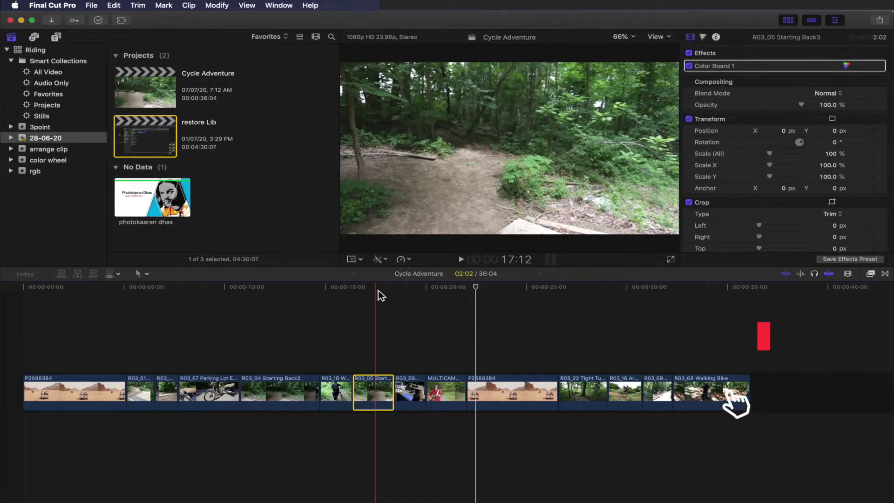
{"action": "left_click", "coordinate": [378, 289]}
{"action": "key", "text": "ctrl+d"}
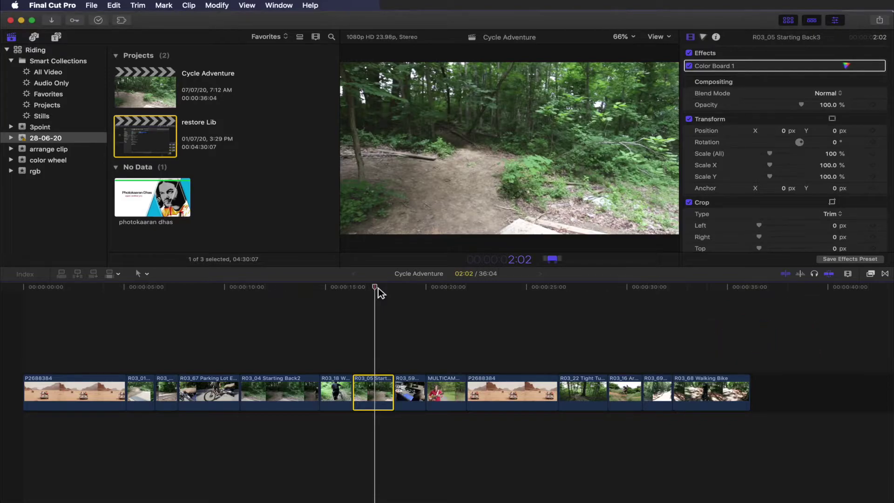
{"action": "type", "text": "400"}
{"action": "key", "text": "Return"}
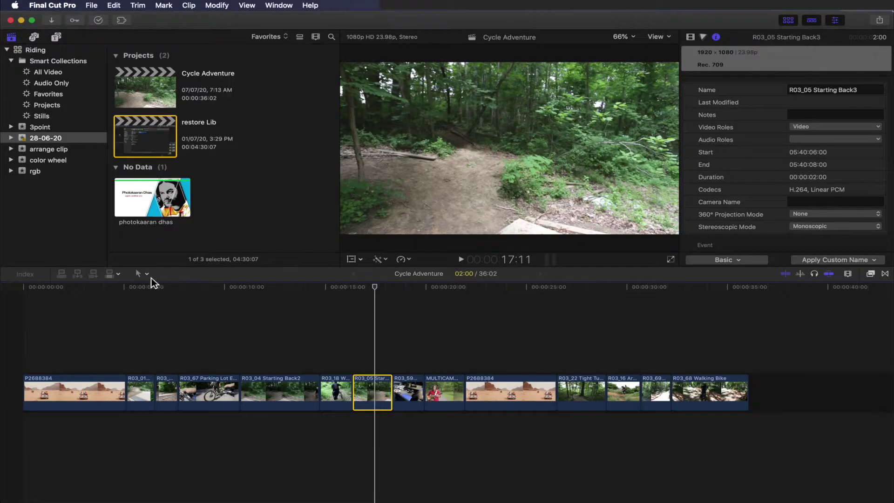
{"action": "left_click", "coordinate": [147, 274]}
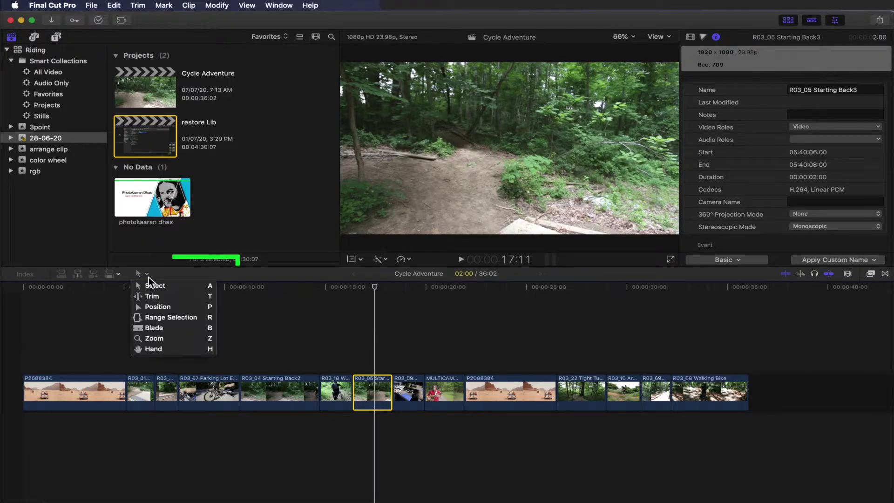
{"action": "left_click", "coordinate": [163, 317]}
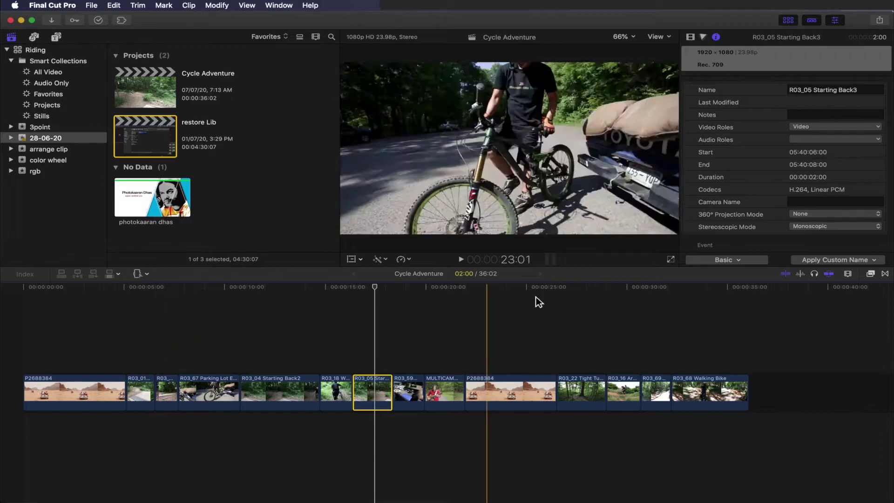
{"action": "left_click_drag", "start_coordinate": [495, 392], "coordinate": [538, 390]}
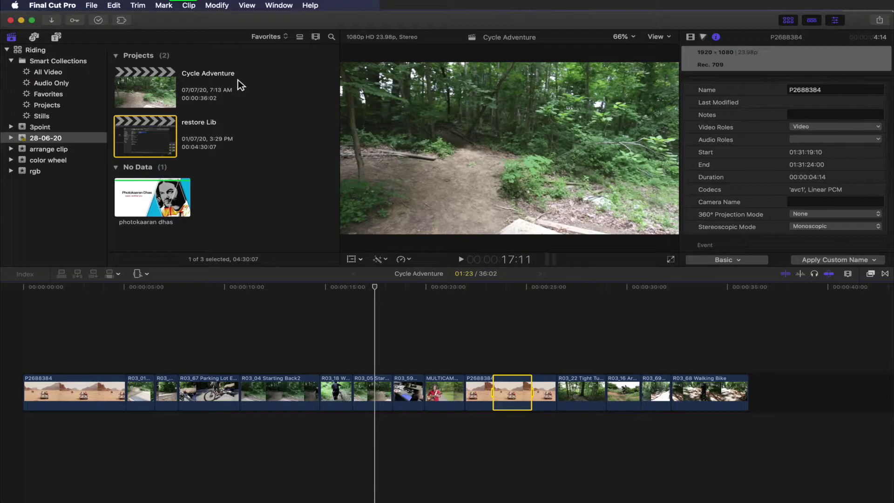
{"action": "left_click", "coordinate": [138, 5]}
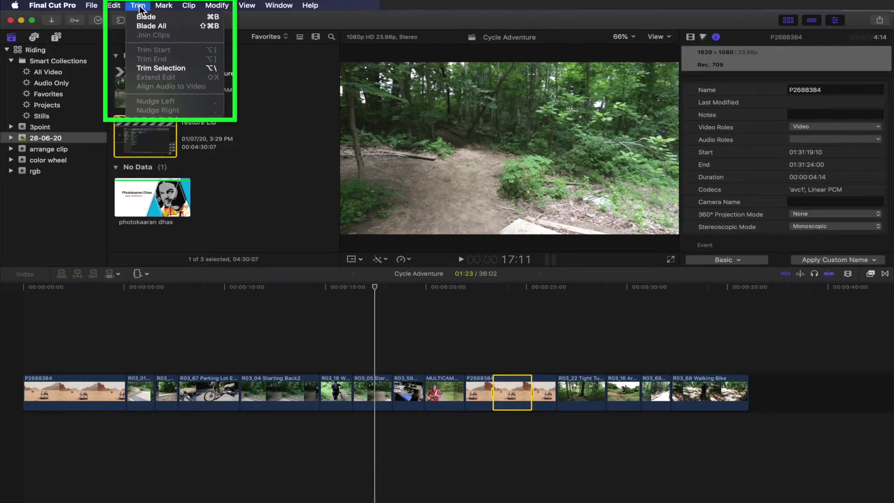
{"action": "left_click", "coordinate": [199, 69]}
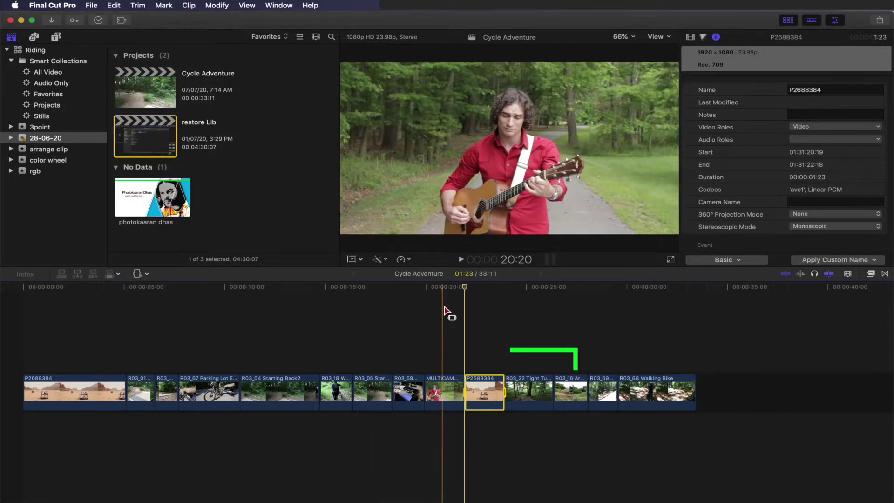
{"action": "key", "text": "super+z"}
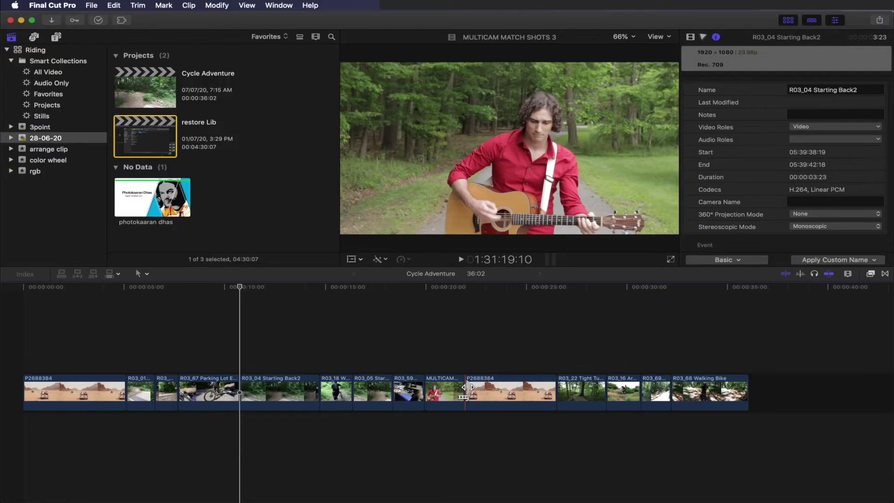
Nudge the MULTICAM clip's end edit point by single frames and 10-frame steps, leaving it 2:11.
{"action": "left_click", "coordinate": [464, 390]}
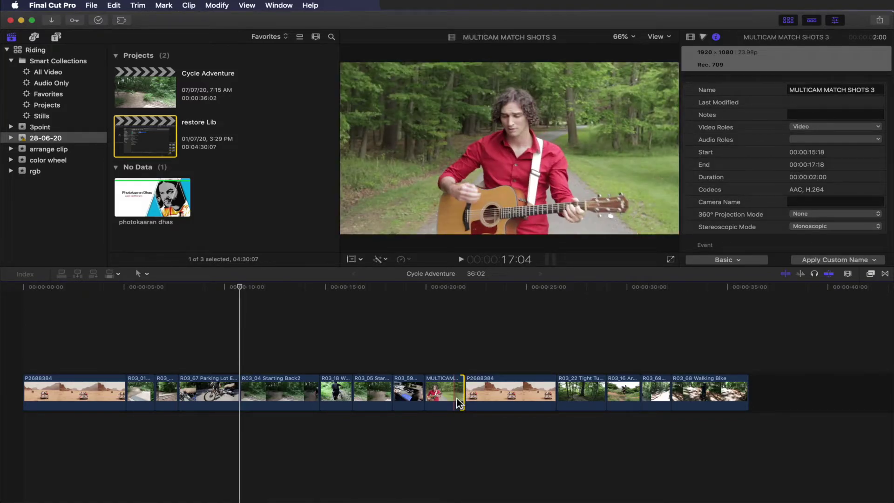
{"action": "key", "text": "comma"}
{"action": "key", "text": "comma"}
{"action": "key", "text": "comma"}
{"action": "key", "text": "comma"}
{"action": "key", "text": "comma"}
{"action": "key", "text": "comma"}
{"action": "key", "text": "comma"}
{"action": "key", "text": "comma"}
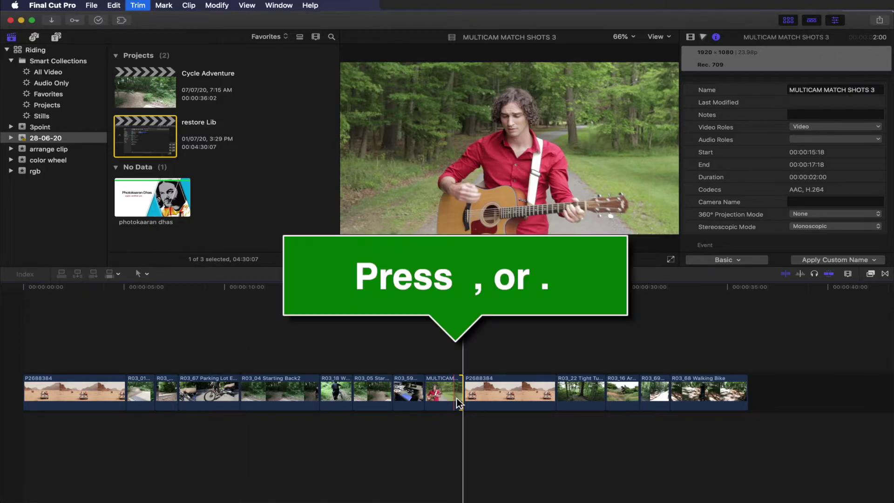
{"action": "key", "text": "comma"}
{"action": "key", "text": "comma"}
{"action": "key", "text": "comma"}
{"action": "key", "text": "comma"}
{"action": "key", "text": "comma"}
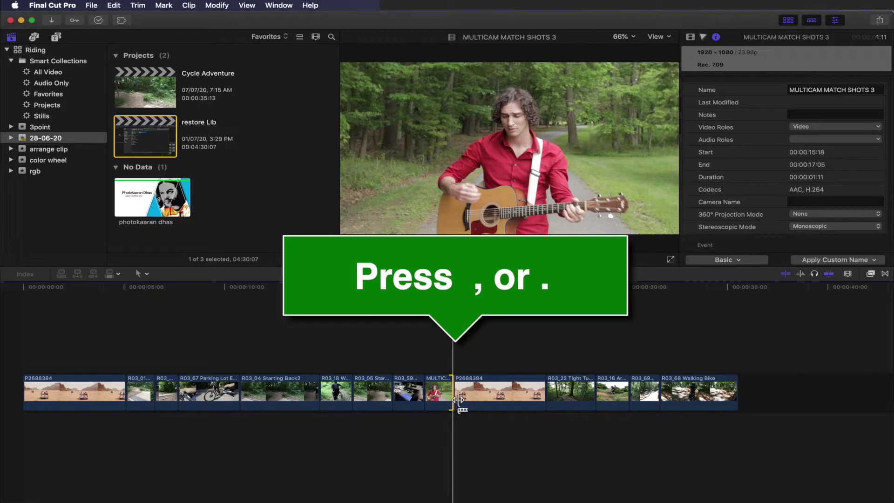
{"action": "key", "text": "period"}
{"action": "key", "text": "period"}
{"action": "key", "text": "period"}
{"action": "key", "text": "period"}
{"action": "key", "text": "period"}
{"action": "key", "text": "period"}
{"action": "key", "text": "period"}
{"action": "key", "text": "period"}
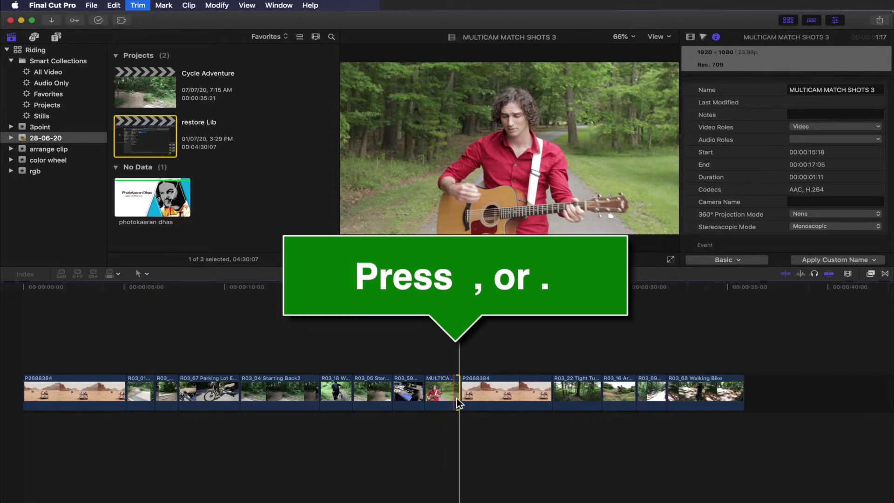
{"action": "key", "text": "period"}
{"action": "key", "text": "period"}
{"action": "key", "text": "period"}
{"action": "key", "text": "period"}
{"action": "key", "text": "period"}
{"action": "key", "text": "period"}
{"action": "key", "text": "period"}
{"action": "key", "text": "period"}
{"action": "key", "text": "period"}
{"action": "key", "text": "period"}
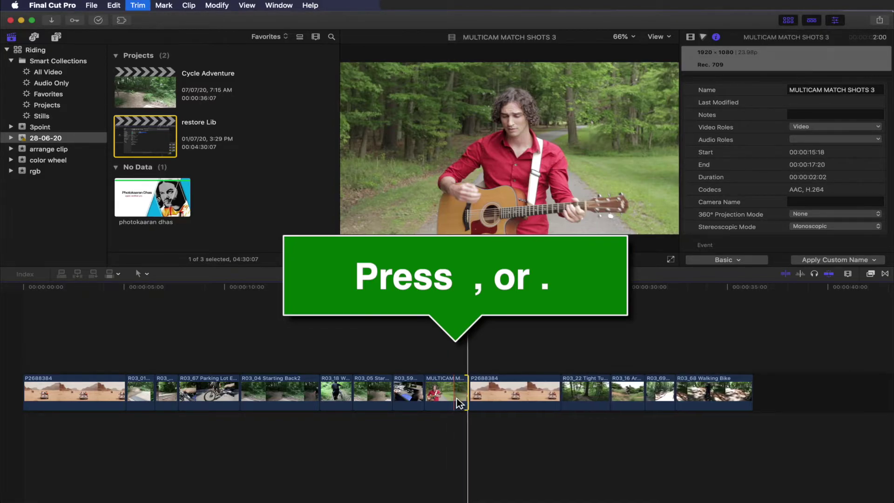
{"action": "key", "text": "period"}
{"action": "key", "text": "period"}
{"action": "key", "text": "period"}
{"action": "key", "text": "period"}
{"action": "key", "text": "period"}
{"action": "key", "text": "period"}
{"action": "key", "text": "period"}
{"action": "key", "text": "period"}
{"action": "key", "text": "period"}
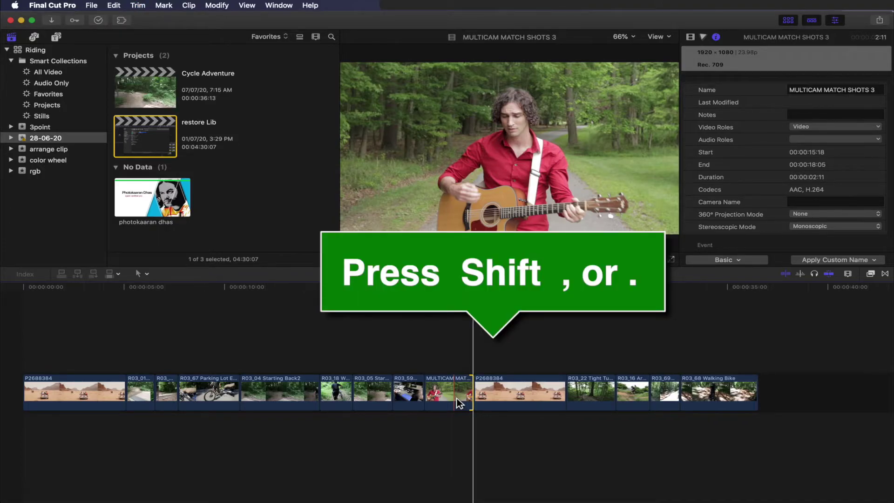
{"action": "key", "text": "shift+period"}
{"action": "key", "text": "shift+period"}
{"action": "key", "text": "shift+period"}
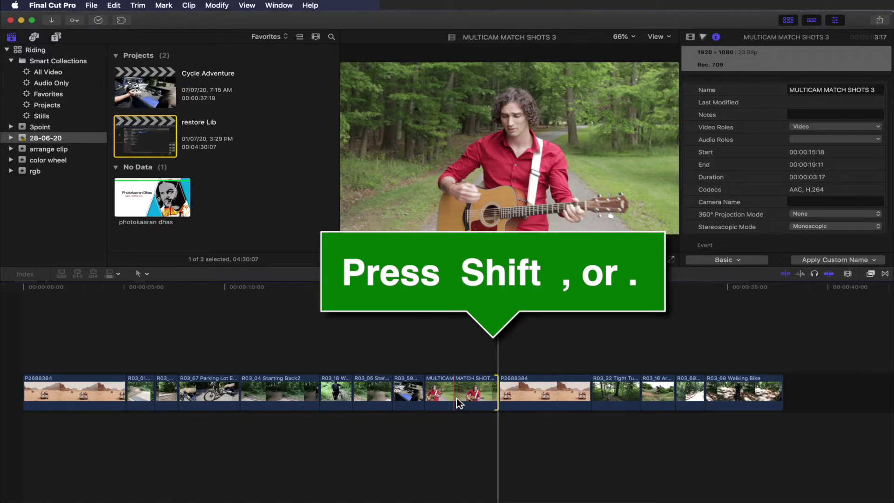
{"action": "key", "text": "shift+comma"}
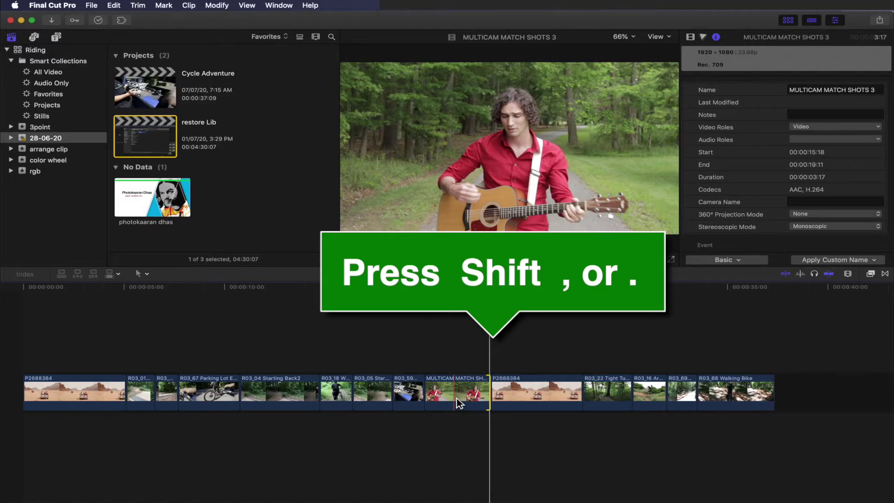
{"action": "key", "text": "shift+comma"}
{"action": "key", "text": "shift+comma"}
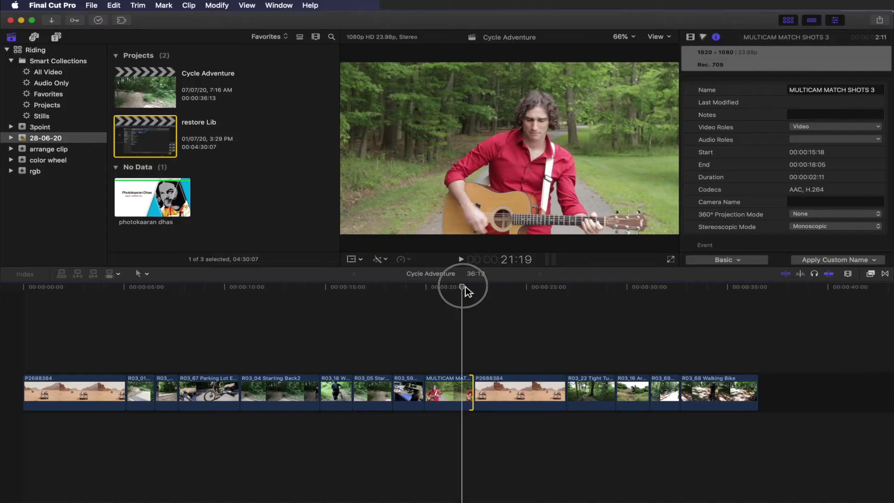
Place the playhead at 21:09 and extend the MULTICAM clip's end to it with Extend Edit.
{"action": "left_click_drag", "start_coordinate": [463, 288], "coordinate": [455, 287]}
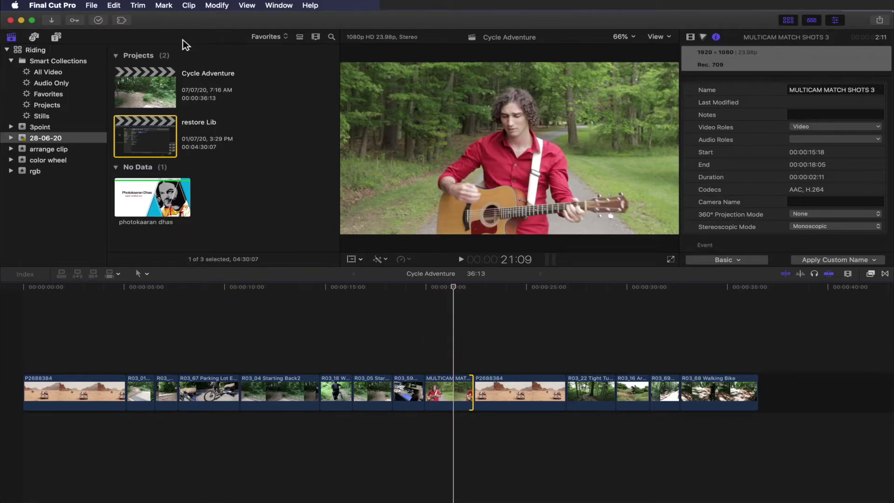
{"action": "left_click", "coordinate": [146, 6]}
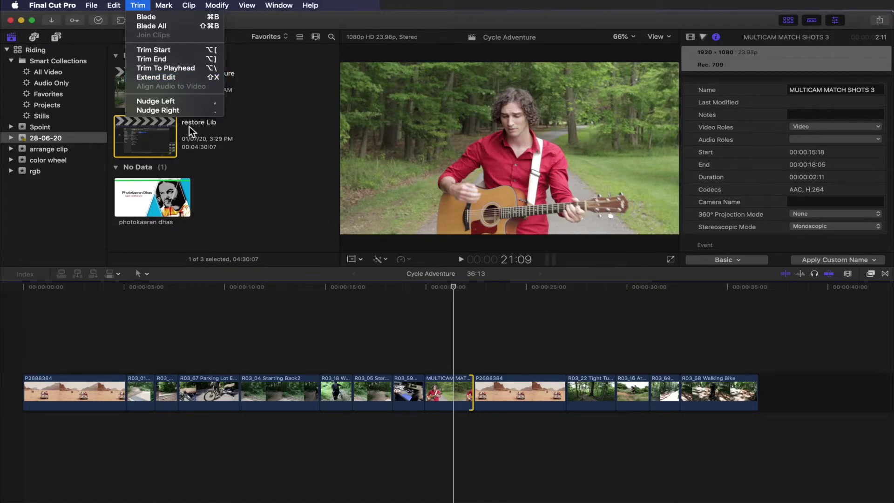
{"action": "left_click", "coordinate": [177, 77]}
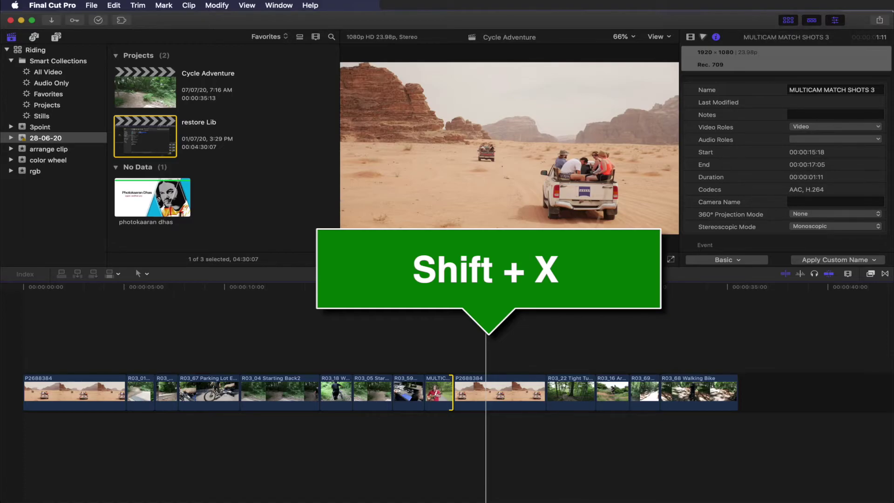
Extend the MULTICAM clip's end to the playhead and skimmer with Shift+X, reaching 3:19.
{"action": "key", "text": "shift+x"}
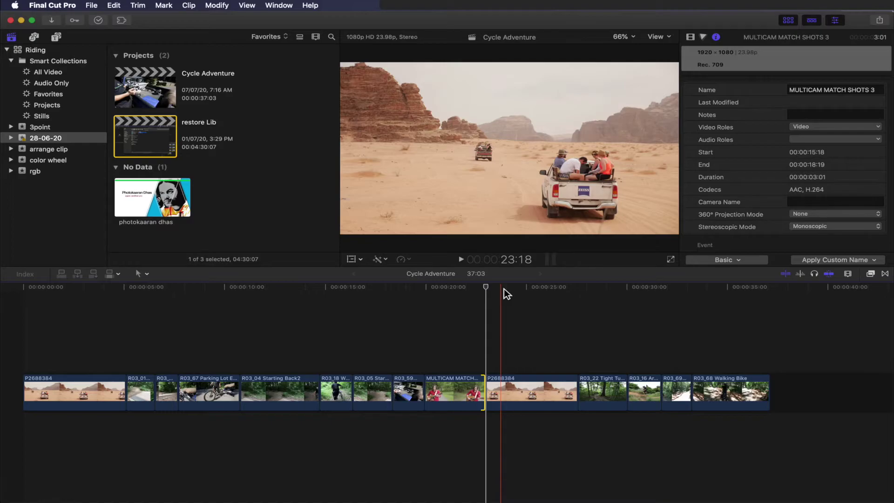
{"action": "key", "text": "shift+x"}
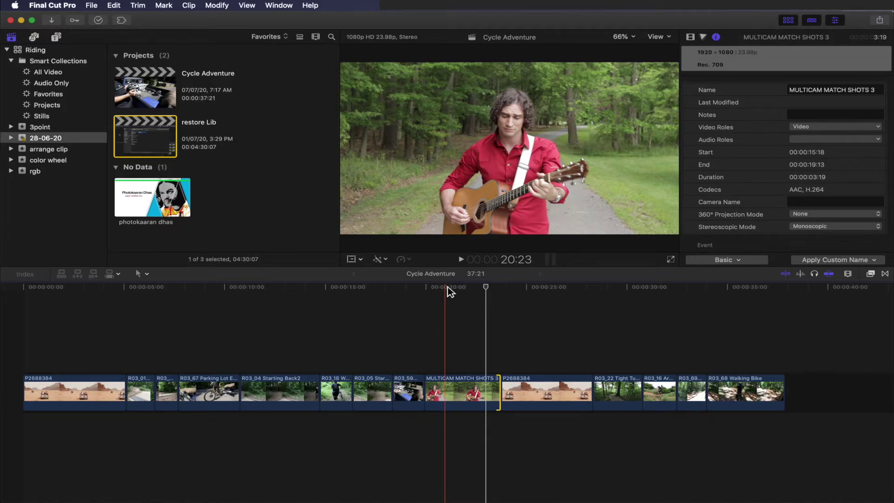
{"action": "key", "text": "alt+bracketright"}
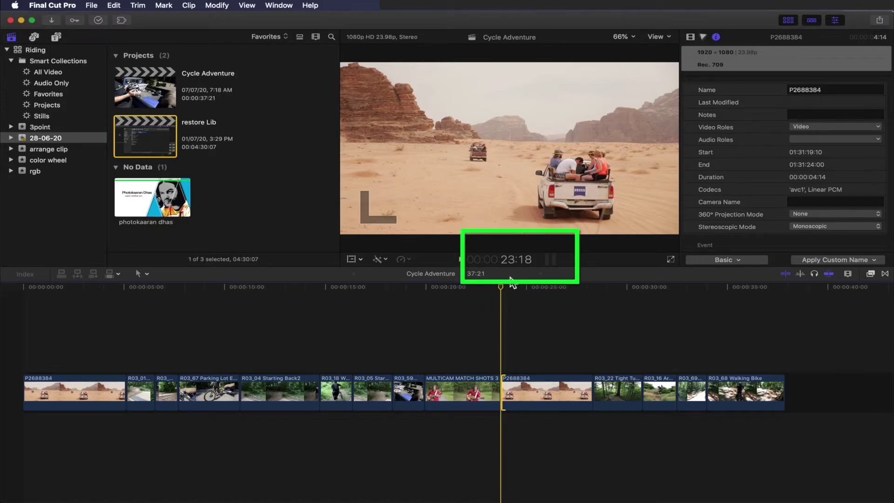
{"action": "key", "text": "plus"}
{"action": "type", "text": "100"}
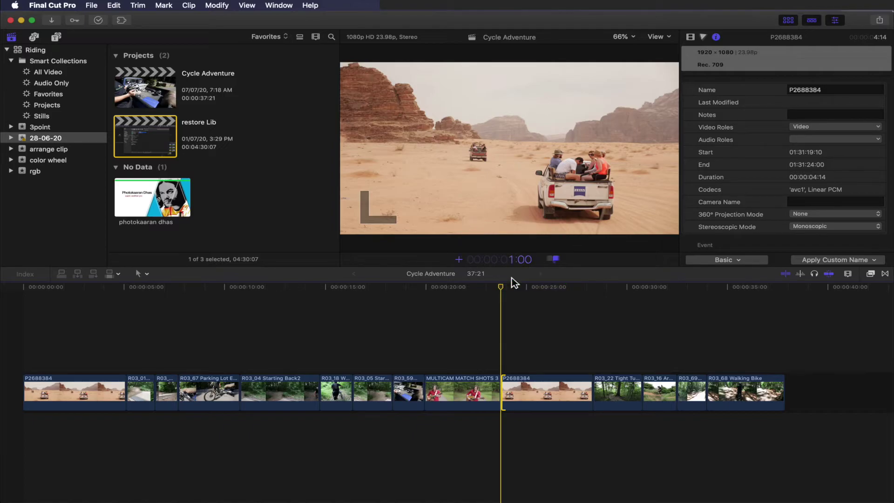
{"action": "key", "text": "Return"}
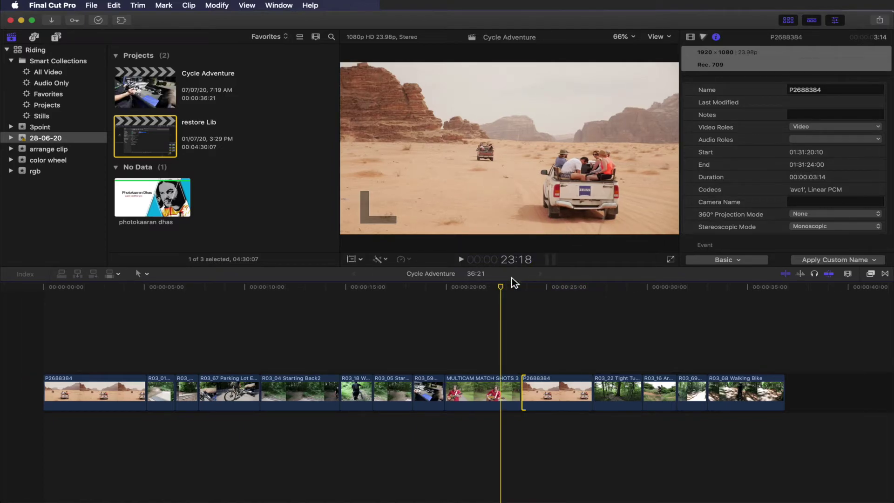
{"action": "key", "text": "plus"}
{"action": "type", "text": "3:00"}
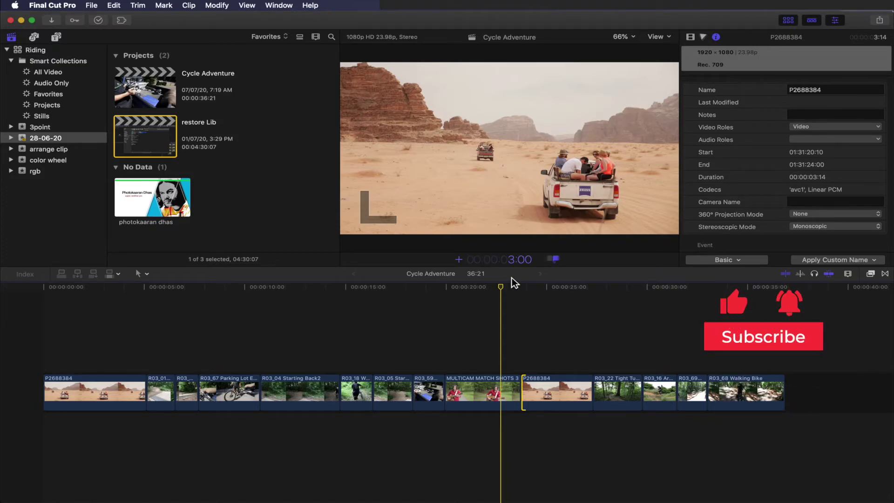
{"action": "key", "text": "Return"}
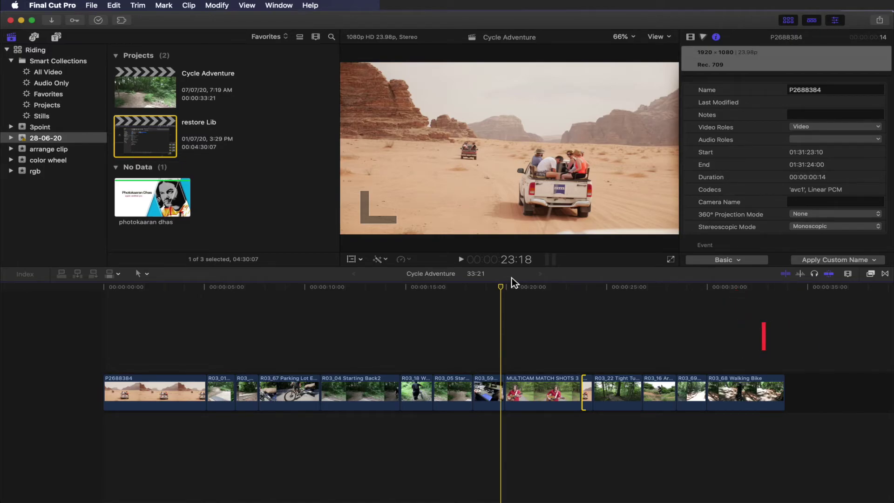
{"action": "key", "text": "minus"}
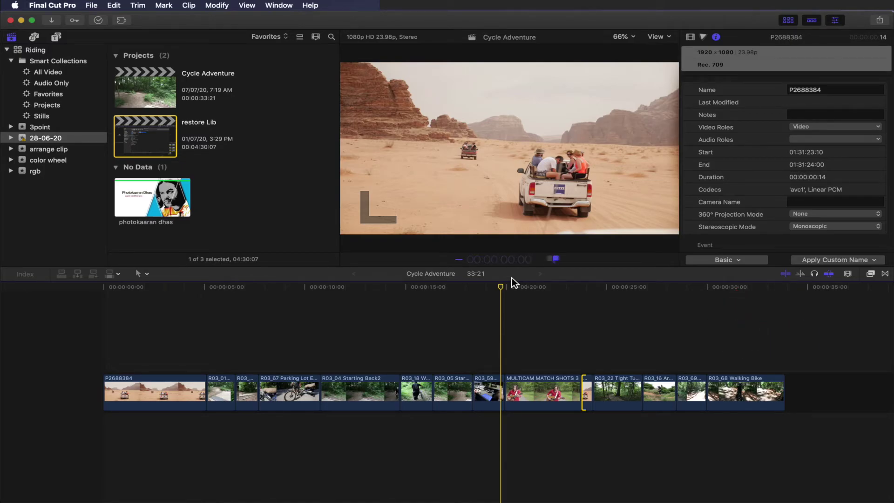
{"action": "key", "text": "Return"}
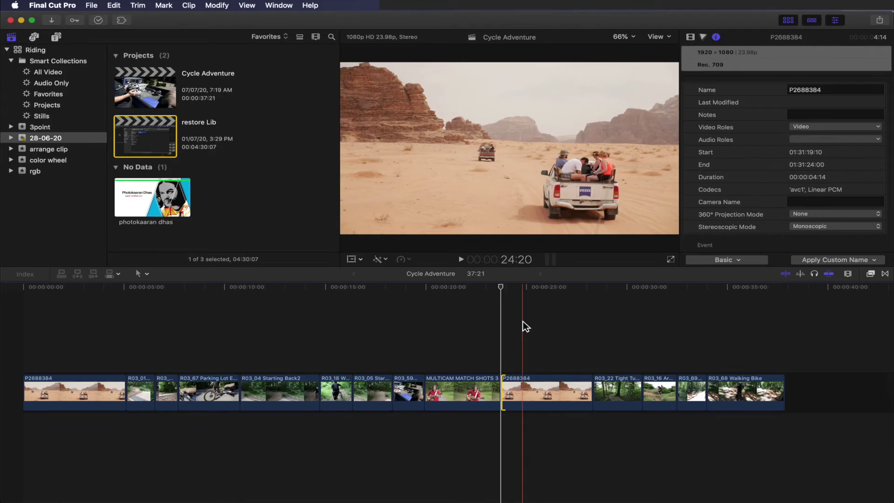
Trim the MULTICAM clip's start to the playhead at 20:21 and its end at 21:21.
{"action": "left_click", "coordinate": [512, 288]}
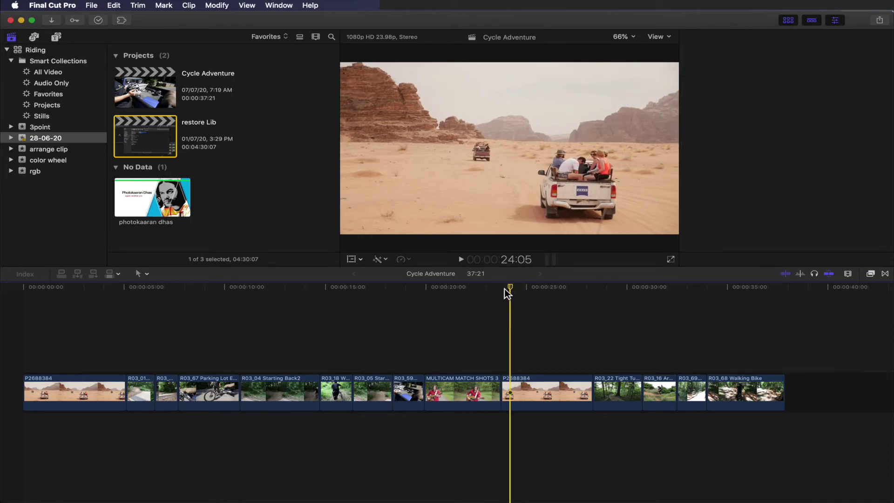
{"action": "left_click_drag", "start_coordinate": [512, 287], "coordinate": [447, 290]}
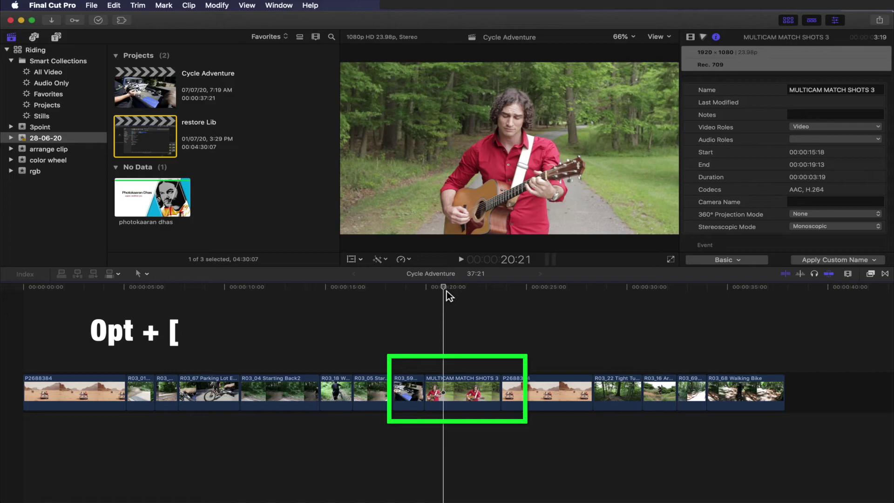
{"action": "key", "text": "alt+bracketleft"}
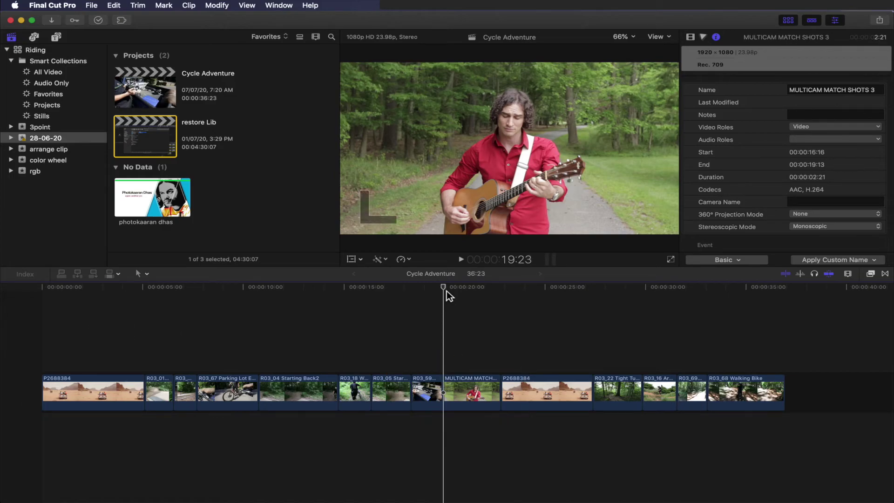
{"action": "left_click", "coordinate": [484, 288]}
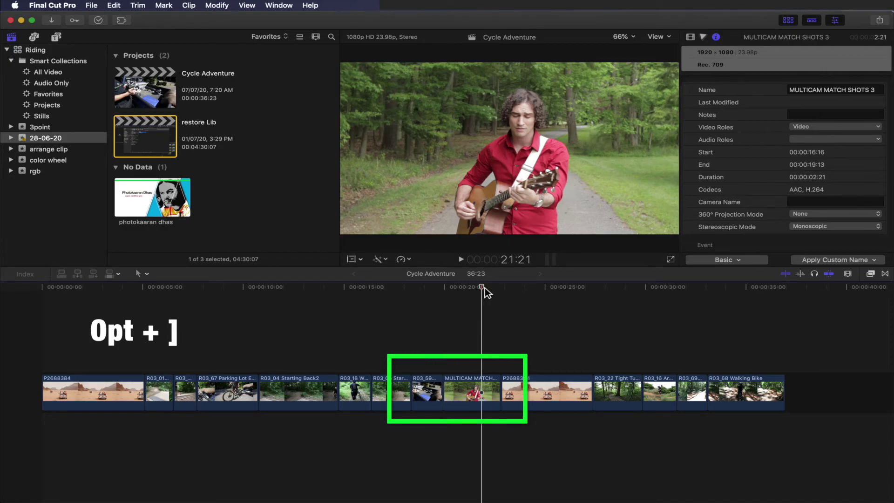
{"action": "key", "text": "alt+bracketright"}
Trim both ends of the second P2688384 desert clip to the playhead, leaving it 1:15.
{"action": "left_click", "coordinate": [512, 289]}
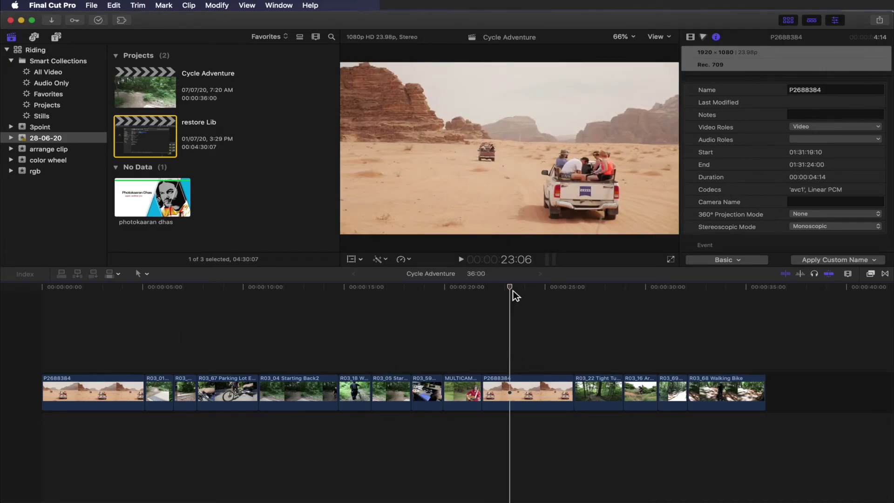
{"action": "key", "text": "alt+bracketleft"}
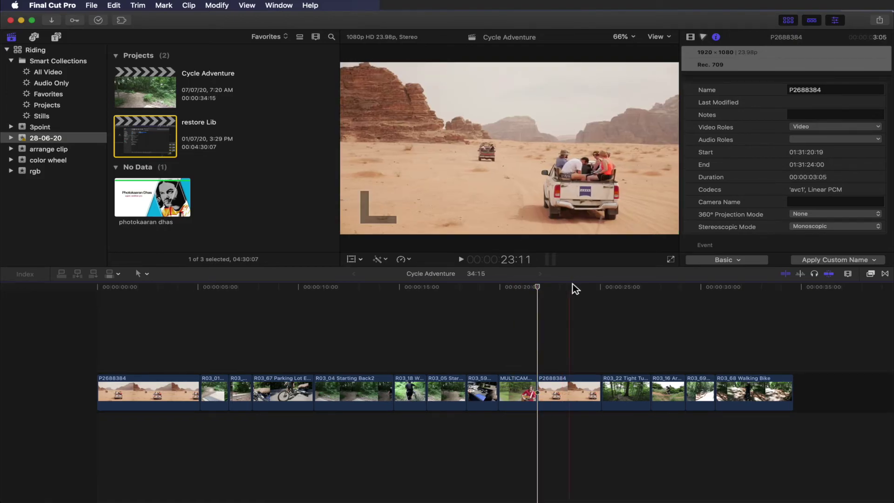
{"action": "left_click", "coordinate": [573, 285]}
{"action": "key", "text": "alt+bracketright"}
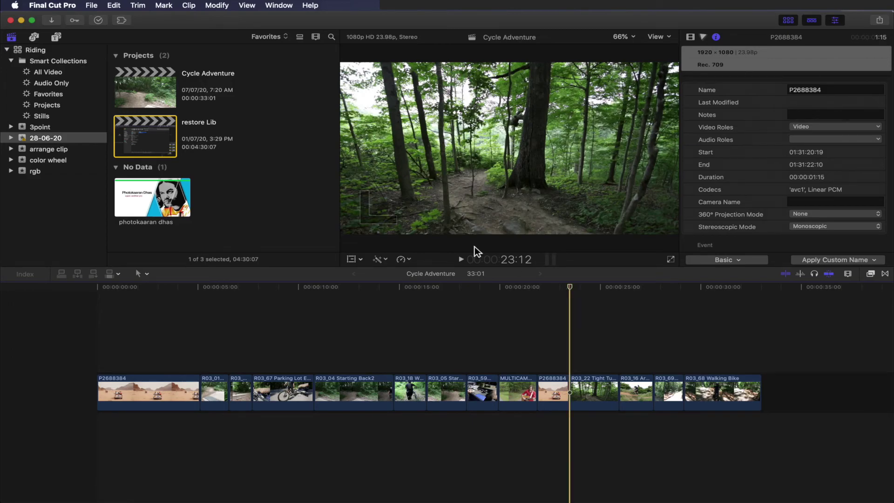
{"action": "left_click", "coordinate": [138, 6]}
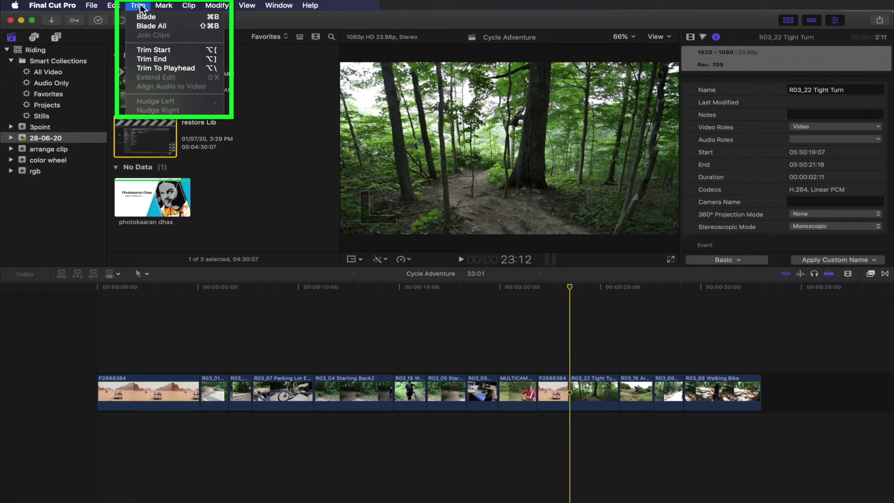